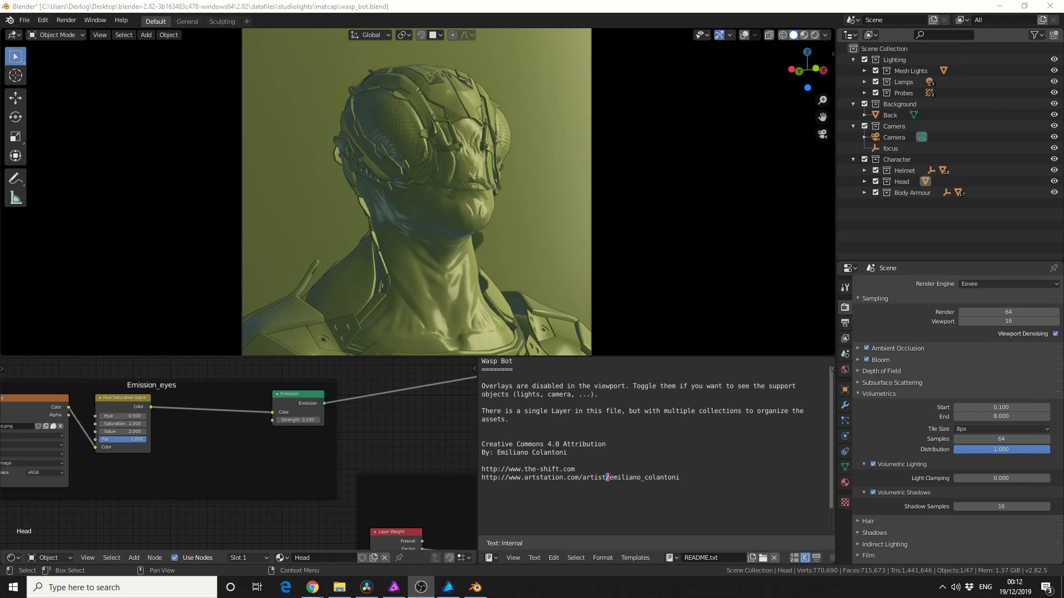
# Apply the rainbow normal MatCap to the Wasp Bot with specular lighting on
pyautogui.click(825, 34)
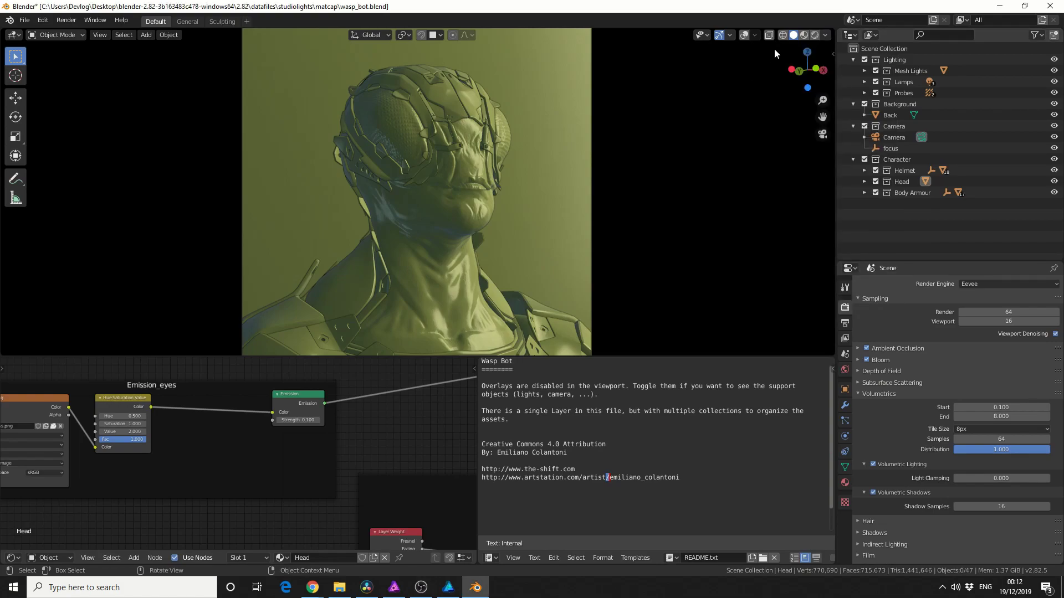
pyautogui.click(826, 35)
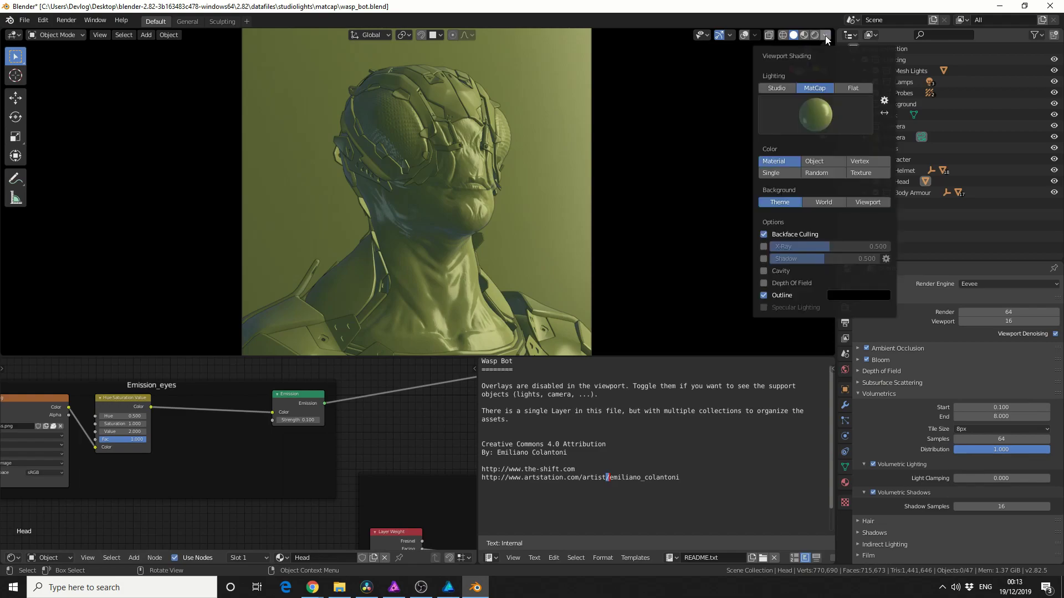
pyautogui.click(820, 103)
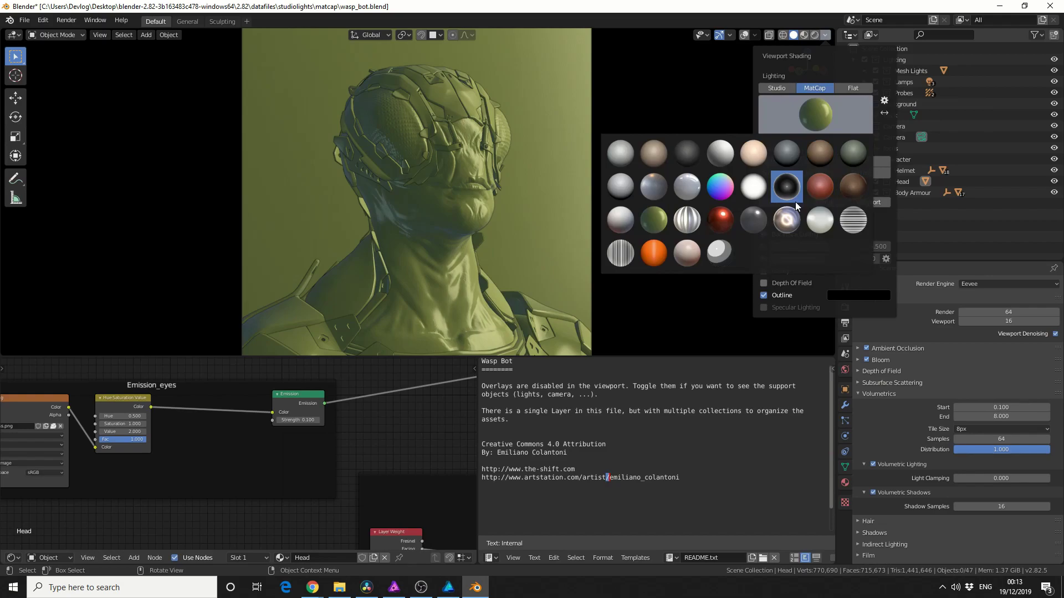
pyautogui.click(723, 193)
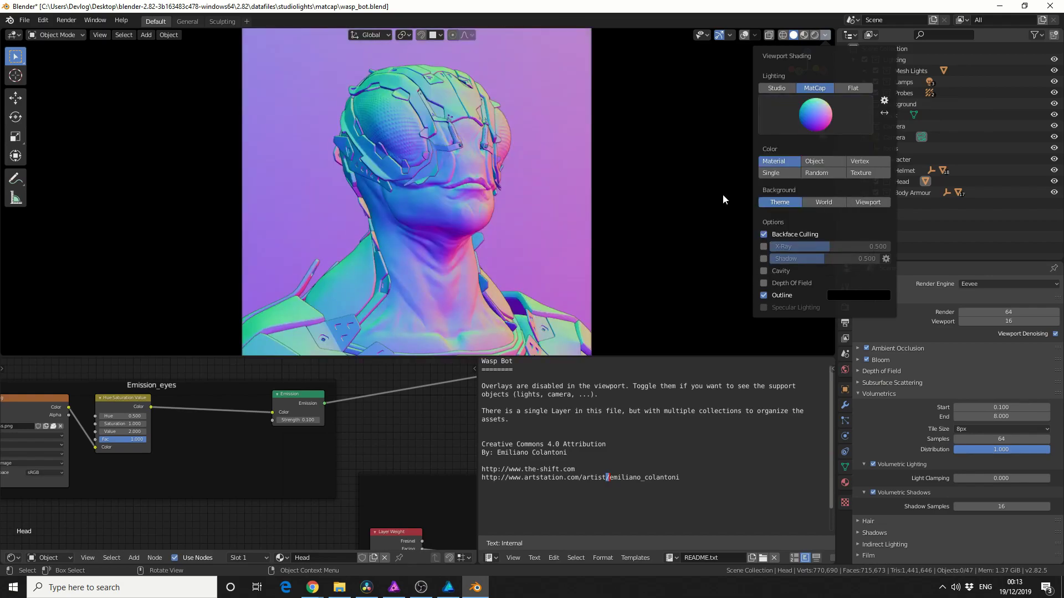
pyautogui.click(763, 307)
# Switch to the plain grey clay MatCap, compare specular on and off, and enable Cavity
pyautogui.click(825, 36)
pyautogui.click(834, 112)
pyautogui.click(850, 151)
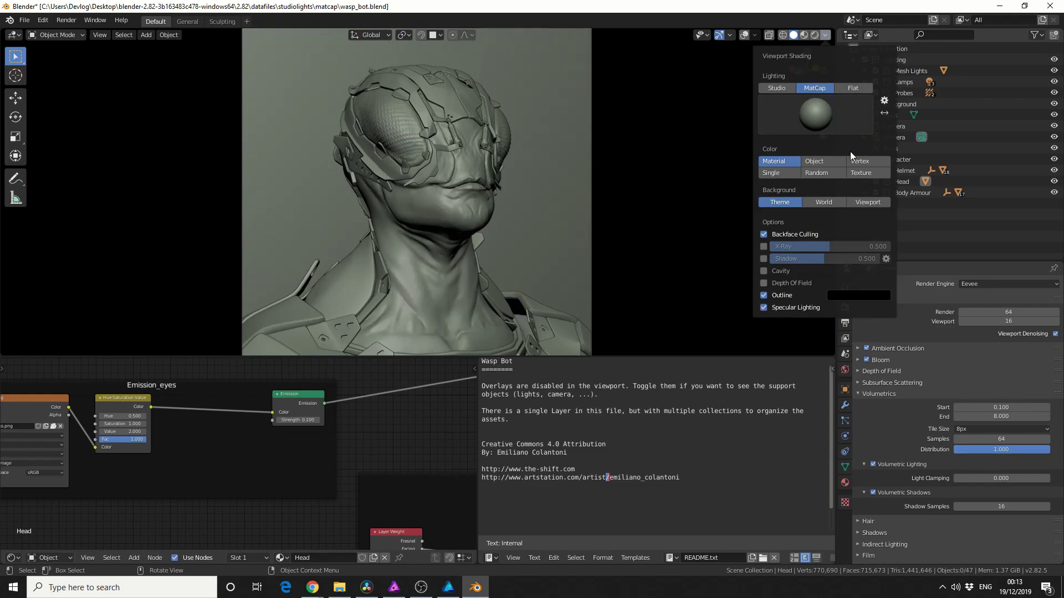
pyautogui.click(766, 307)
pyautogui.click(766, 305)
pyautogui.click(766, 305)
pyautogui.click(765, 306)
pyautogui.click(764, 269)
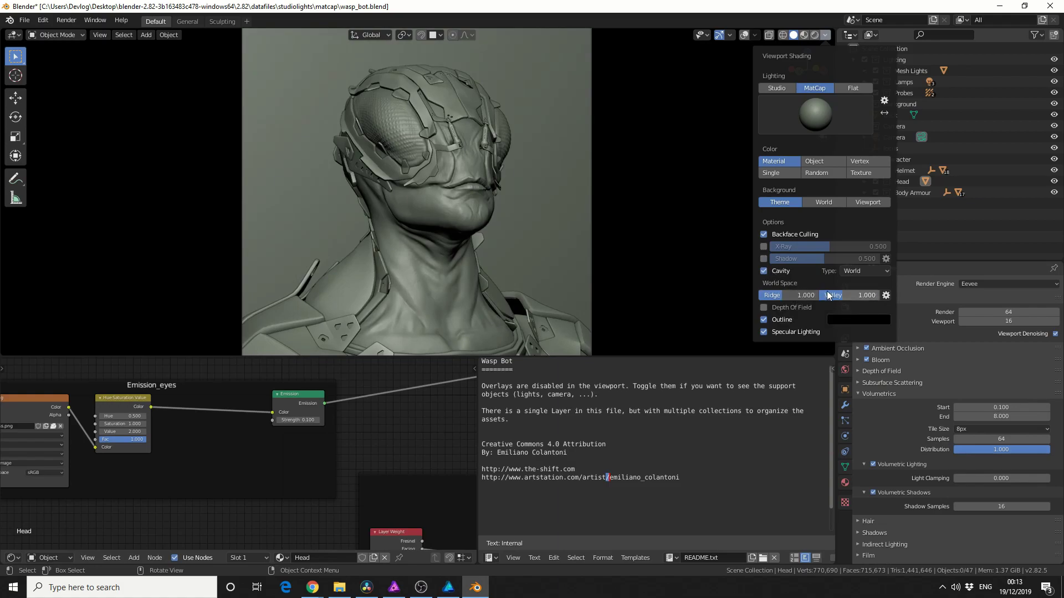
# Raise cavity Valley to 2.205 and Ridge to 2.364, then bring up toon.exr in Affinity Photo
pyautogui.moveTo(845, 295); pyautogui.dragTo(868, 295)
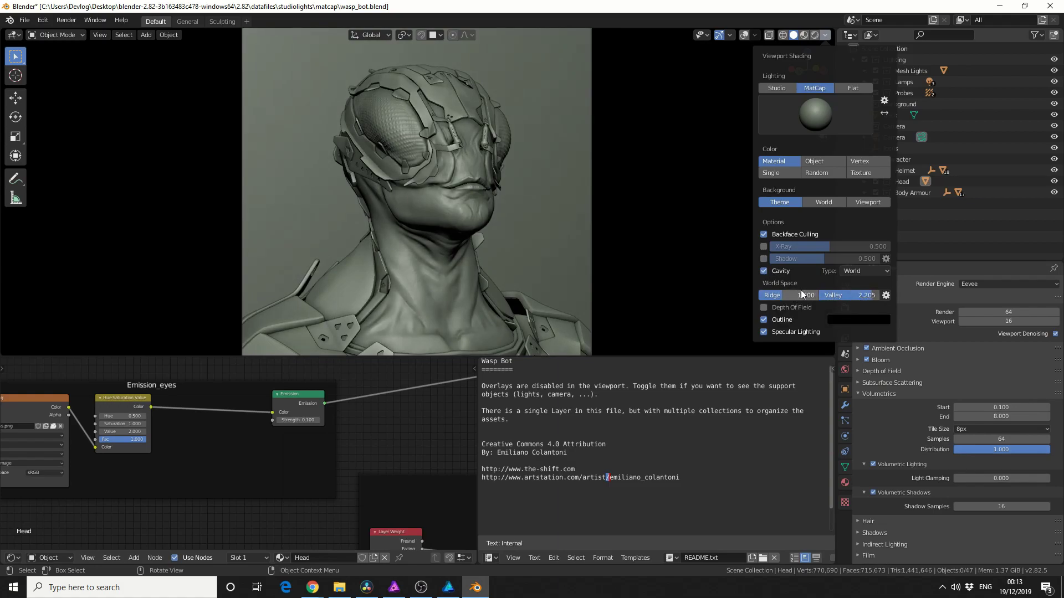
pyautogui.moveTo(792, 296); pyautogui.dragTo(815, 295)
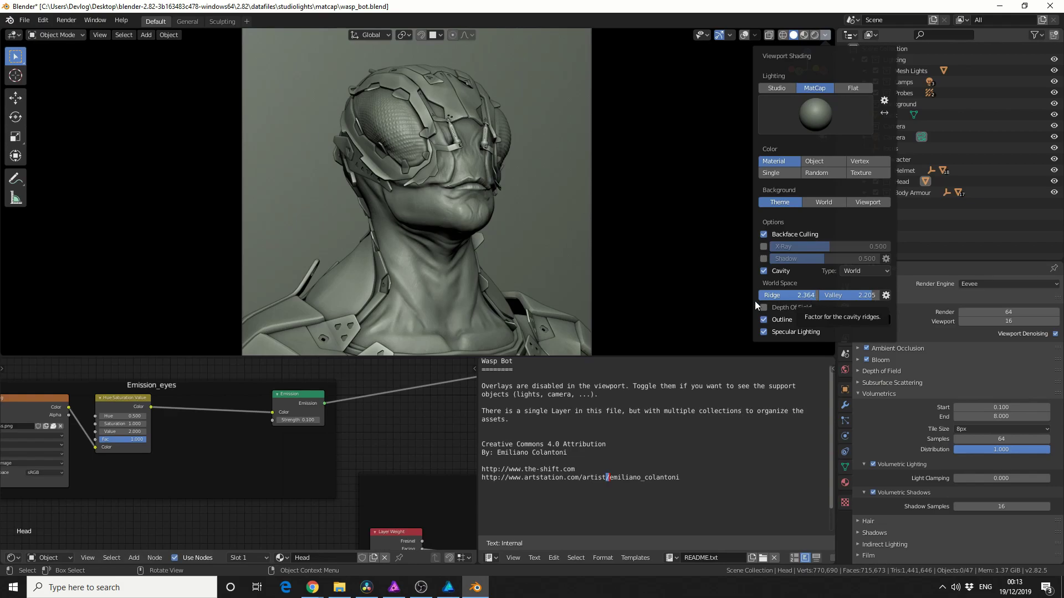
pyautogui.click(448, 588)
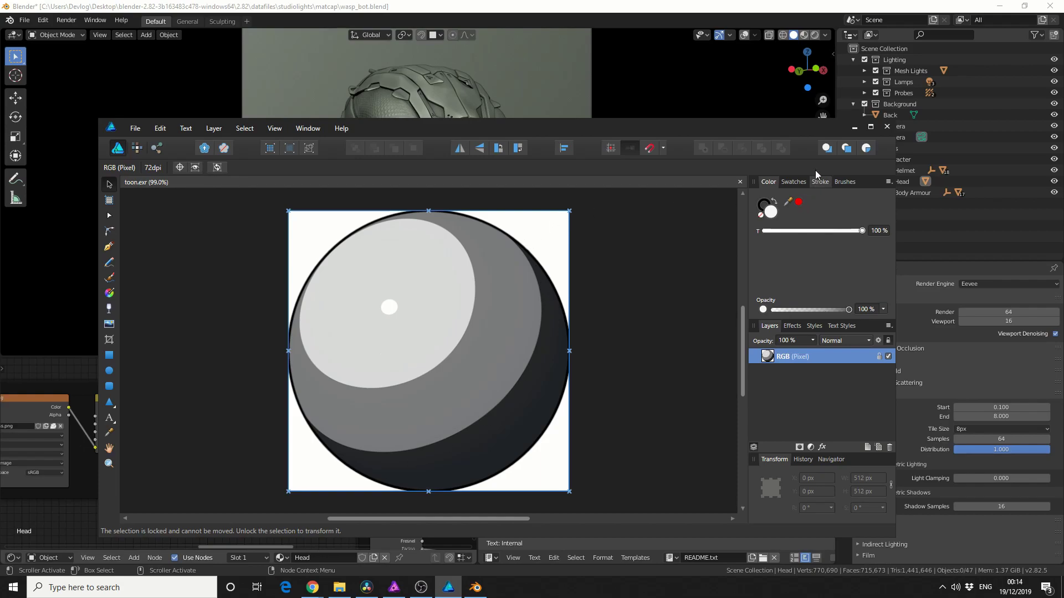
# Minimize Affinity Photo to reveal matcap_creator.blend in Blender
pyautogui.click(848, 128)
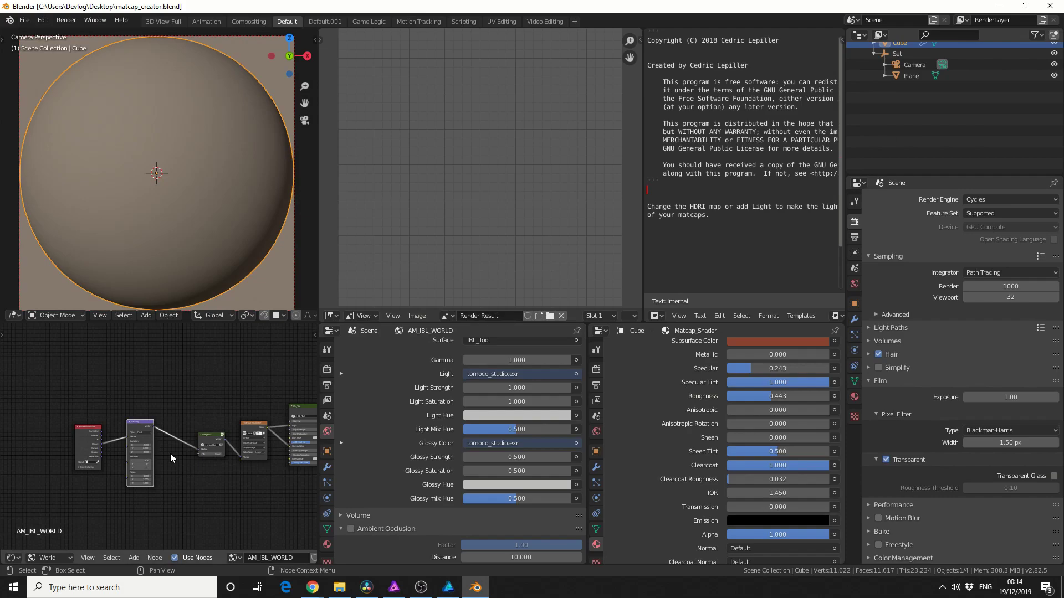
# Start a new General scene, then switch to File Explorer on the Blender 2.82 install folder
pyautogui.click(24, 20)
pyautogui.moveTo(33, 31)
pyautogui.click(160, 39)
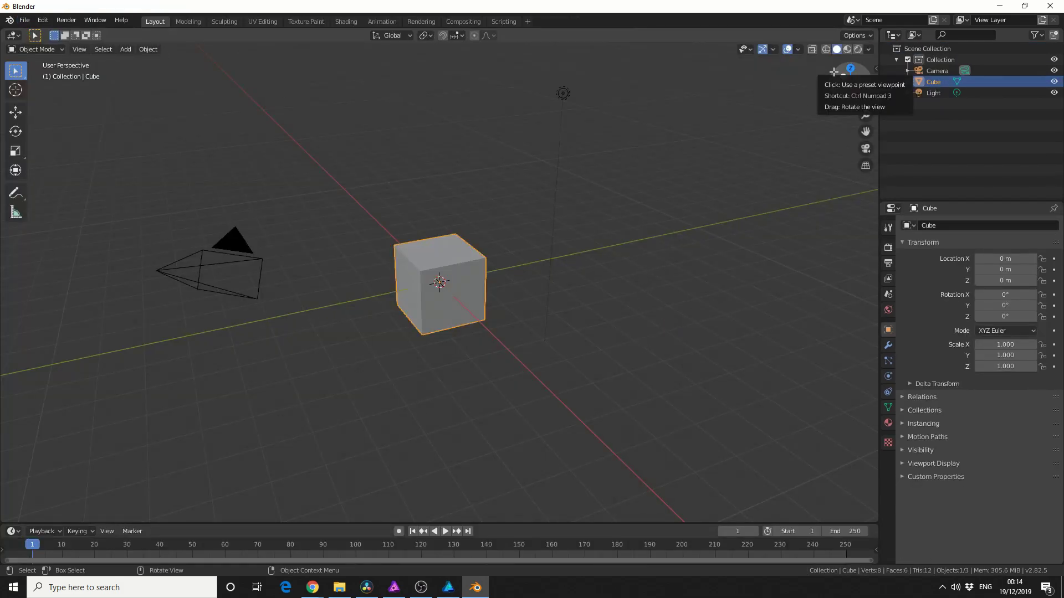
pyautogui.hotkey('alt', 'Tab')
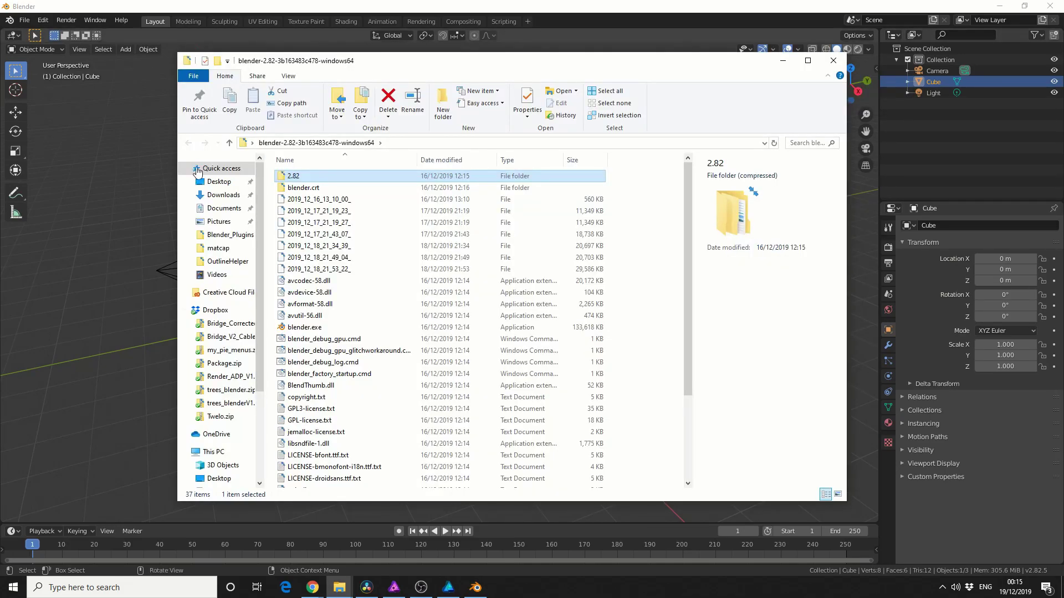
# Browse into 2.82\datafiles\studiolights\matcap to see the installed .exr MatCaps
pyautogui.doubleClick(289, 178)
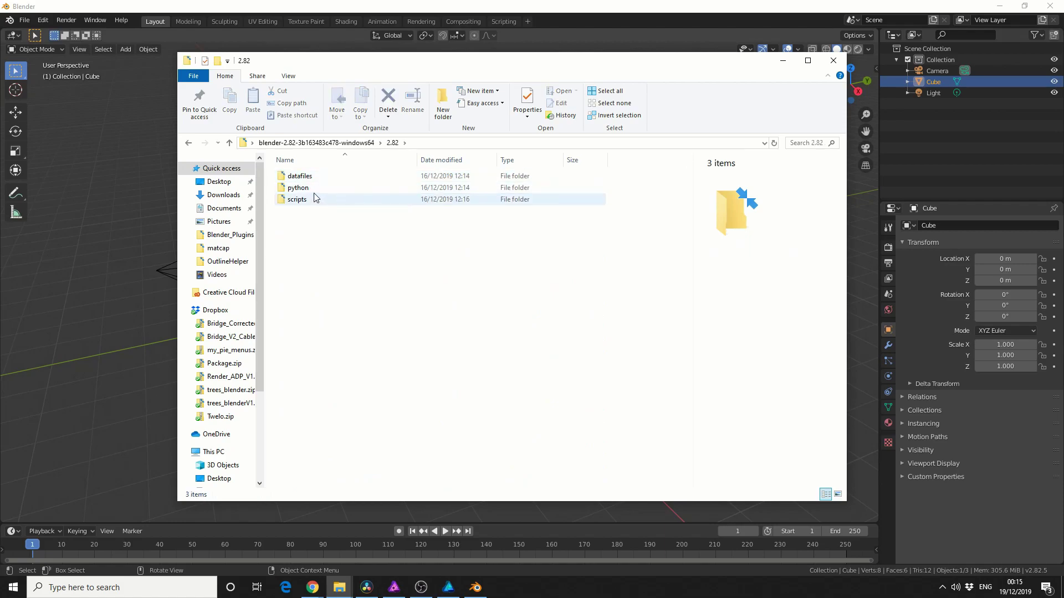
pyautogui.doubleClick(300, 177)
pyautogui.doubleClick(304, 223)
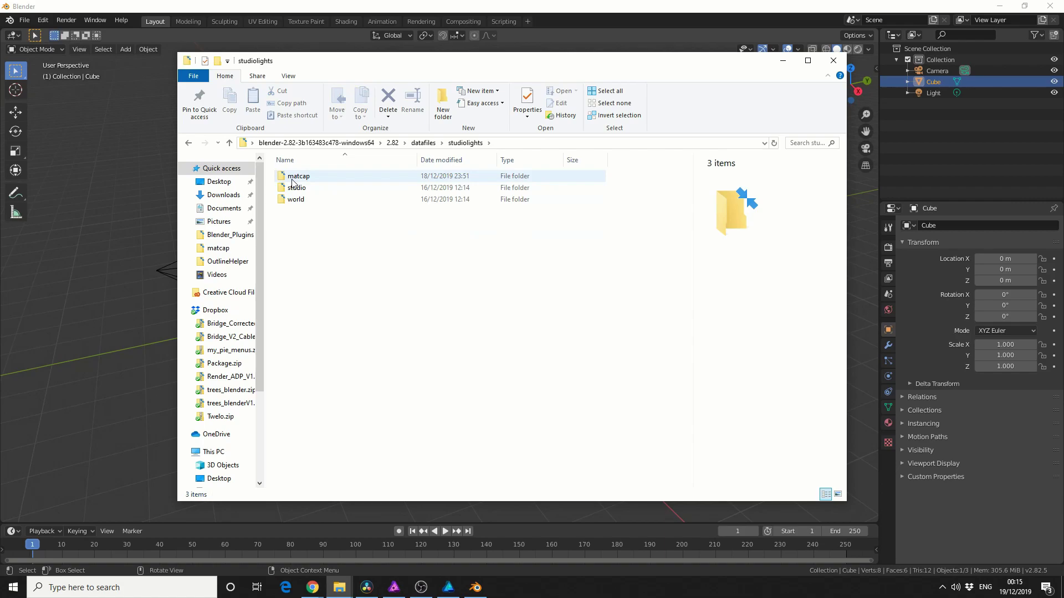
pyautogui.doubleClick(293, 178)
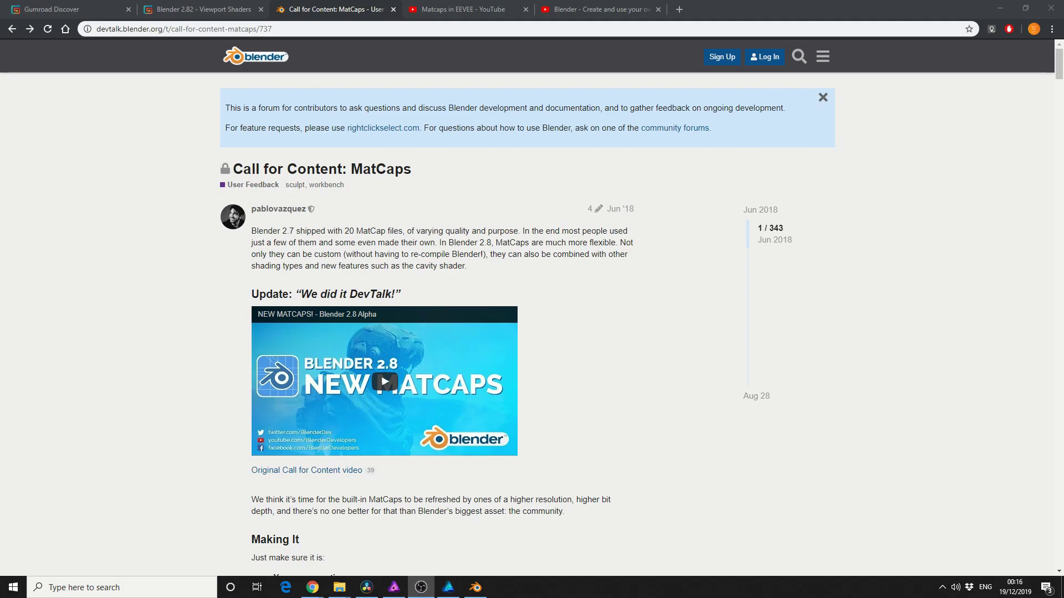
# Expand the forum's popular links and open the Dramatic.exr Google Drive link
pyautogui.scroll(-7, 645, 408)
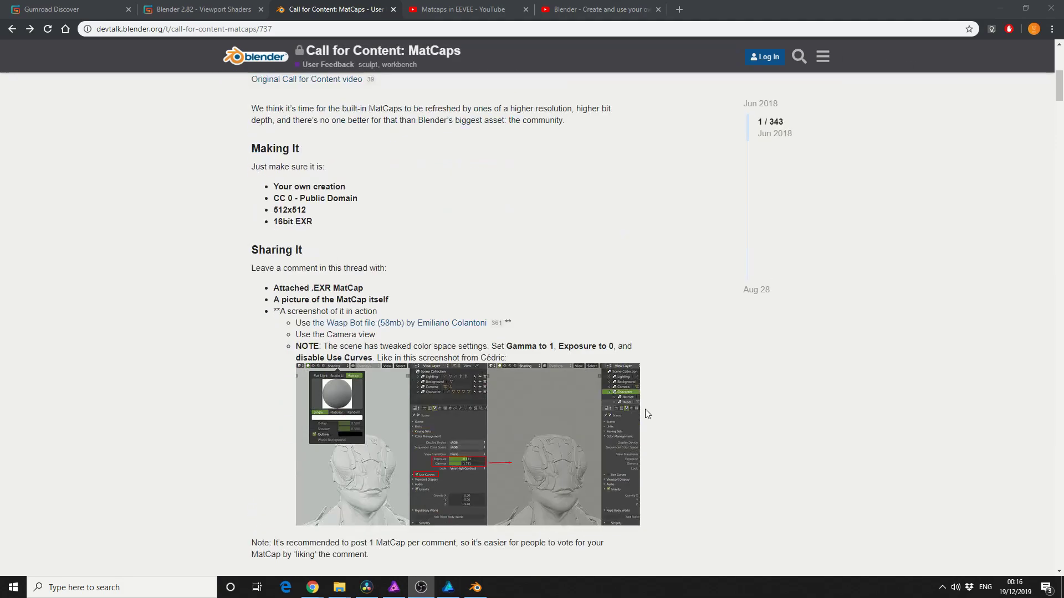
pyautogui.scroll(-8, 645, 413)
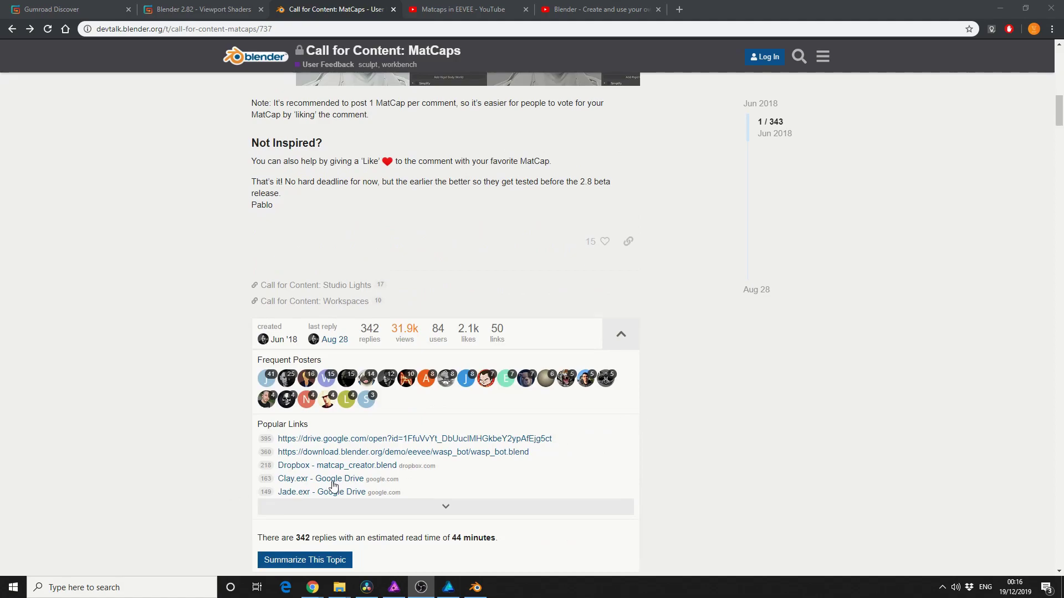
pyautogui.click(426, 514)
pyautogui.scroll(-4, 641, 444)
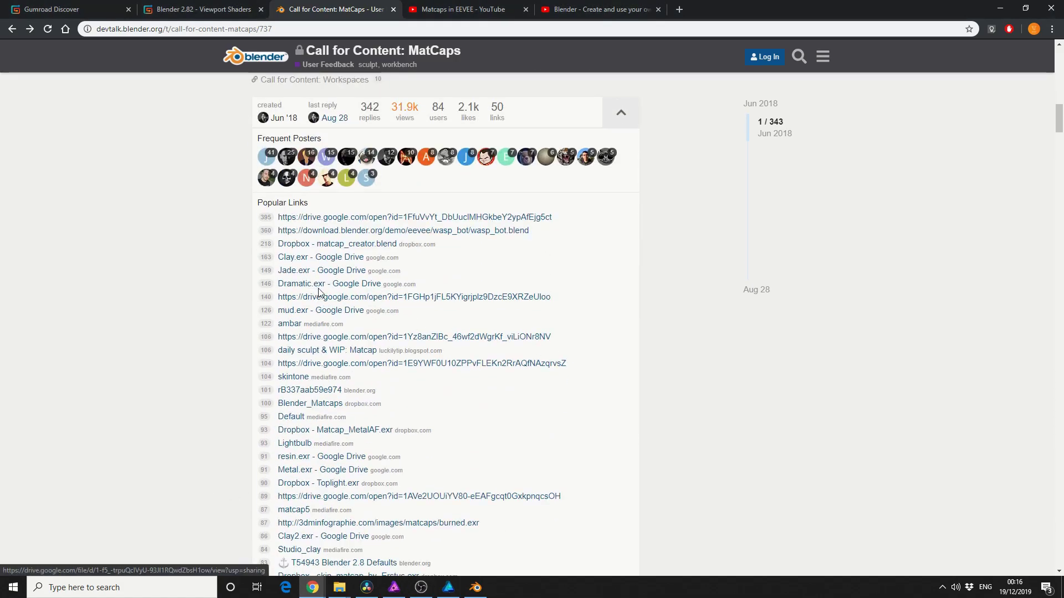
pyautogui.click(320, 285)
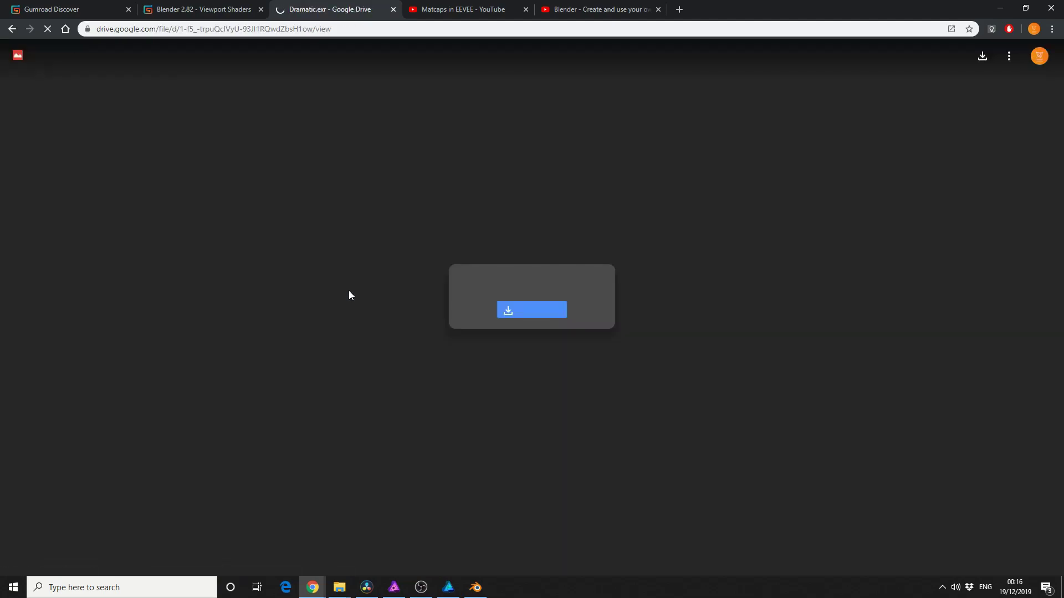
# Download Dramatic.exr into Blender's datafiles\studiolights\matcap folder and return to Blender
pyautogui.click(556, 312)
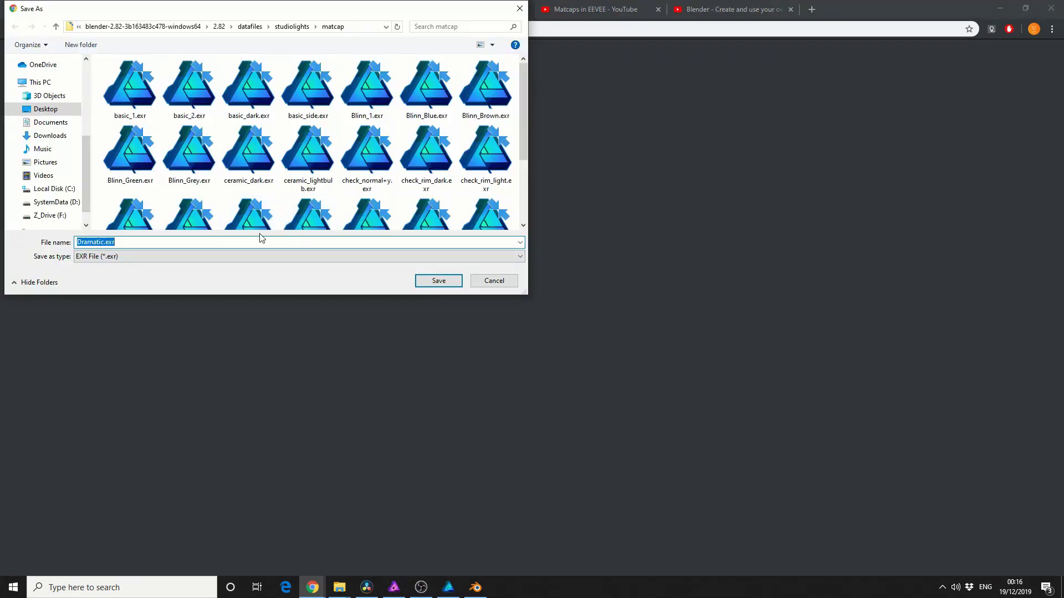
pyautogui.click(438, 281)
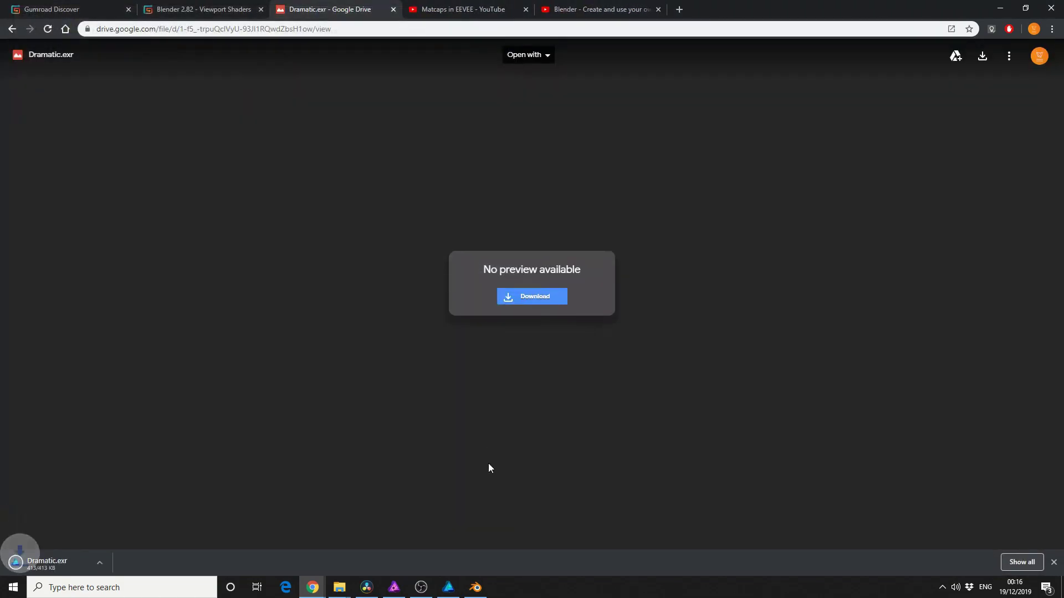
pyautogui.click(480, 588)
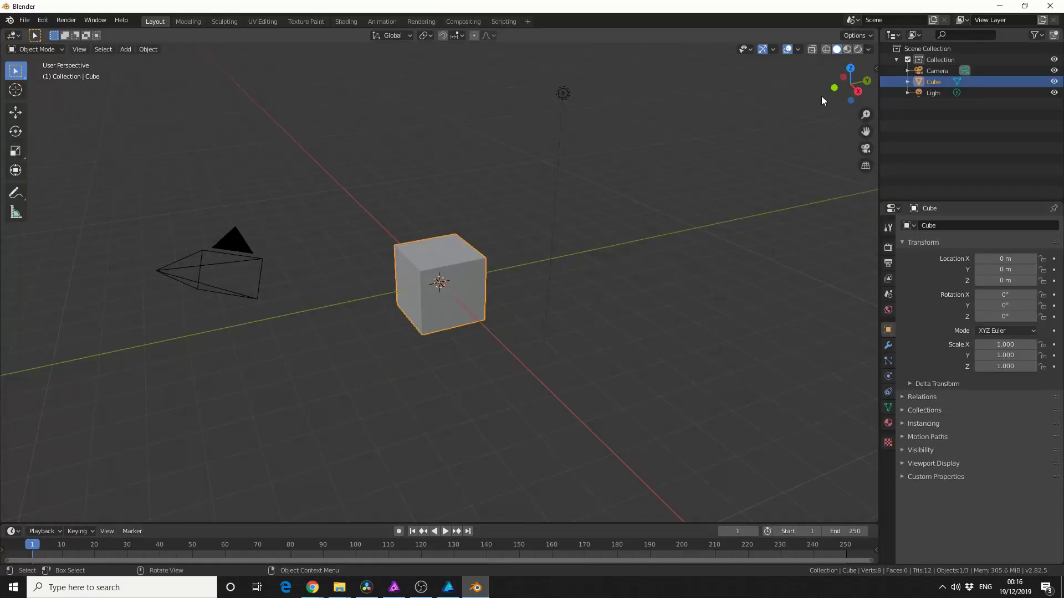
# Restart Blender and set MatCap lighting with the dark shiny Dramatic.exr MatCap on the cube
pyautogui.click(868, 49)
pyautogui.click(859, 103)
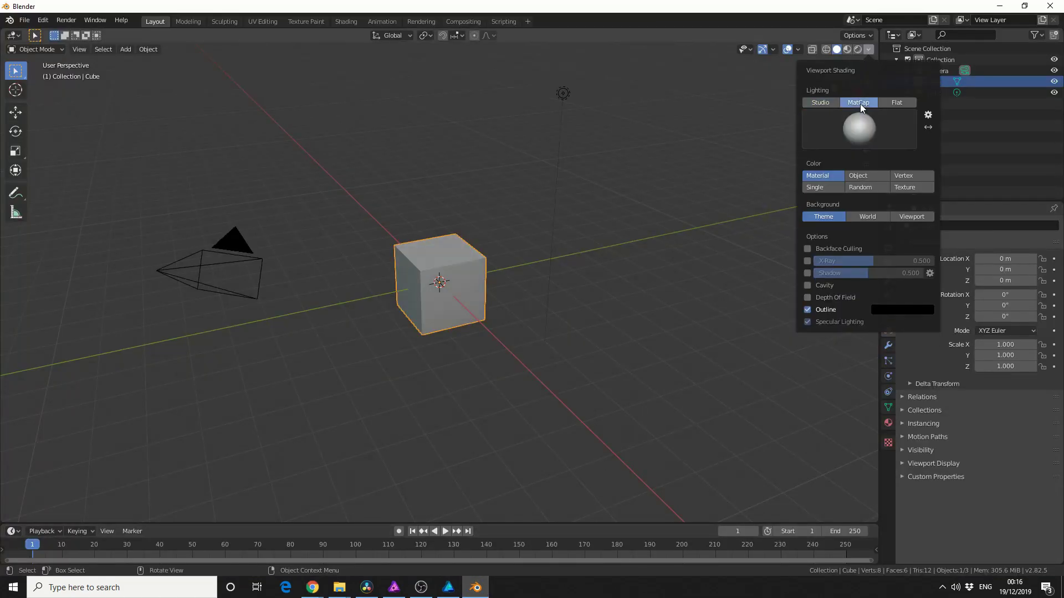
pyautogui.click(861, 124)
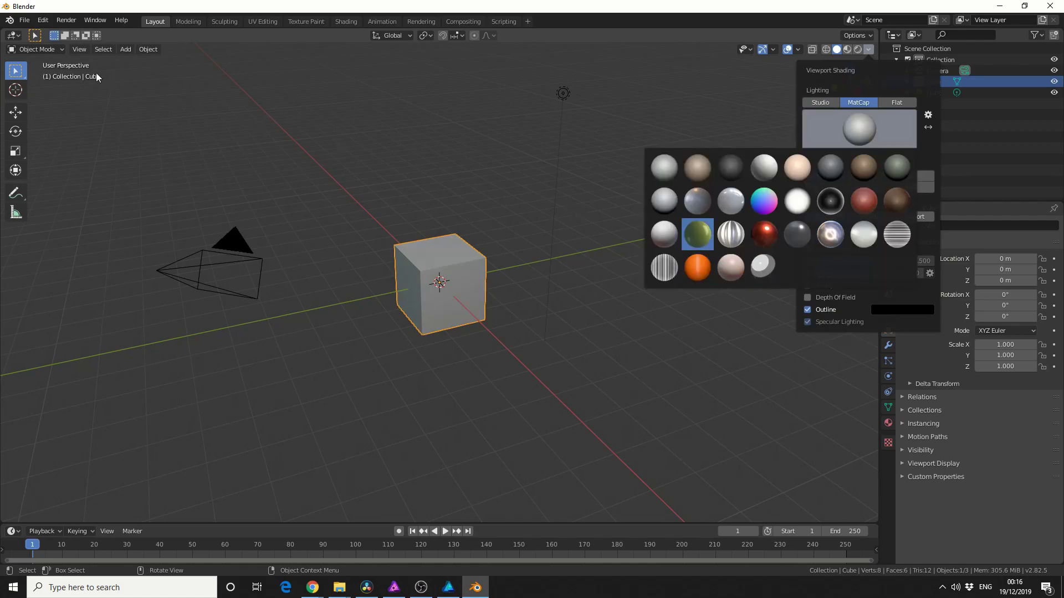
pyautogui.click(999, 6)
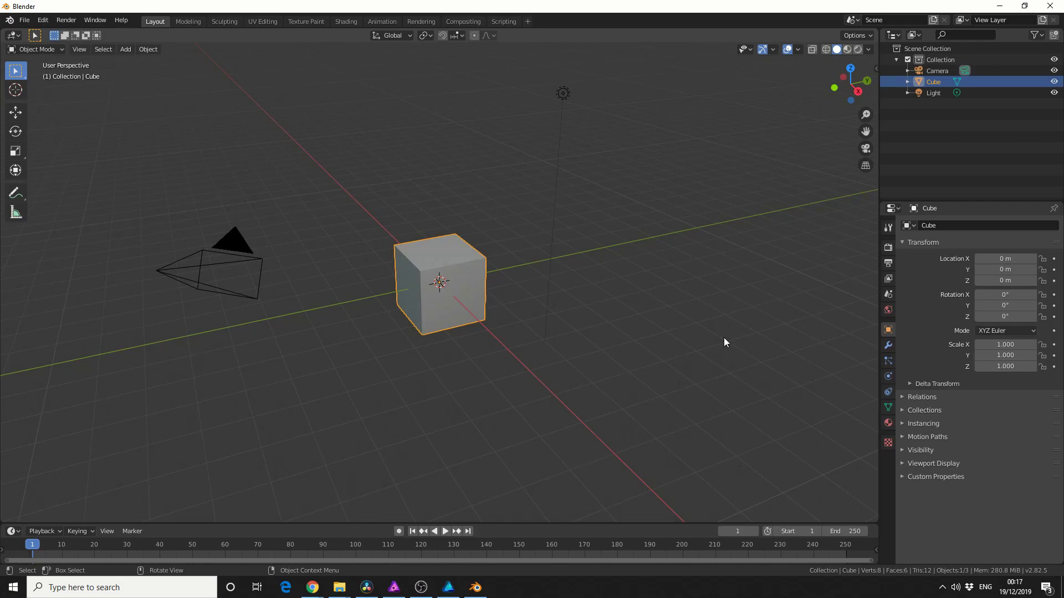
pyautogui.click(867, 49)
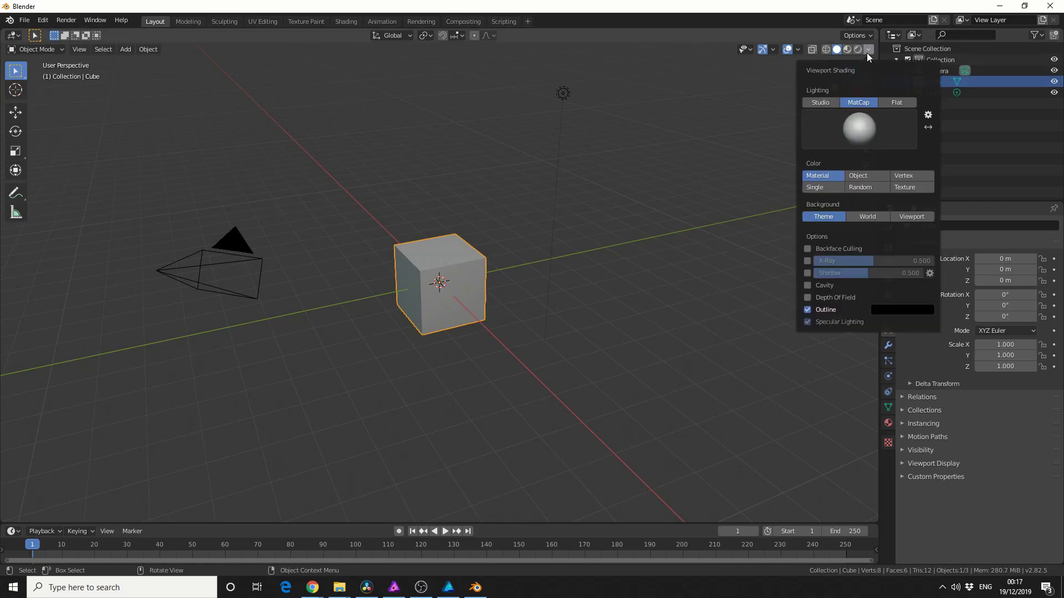
pyautogui.click(856, 126)
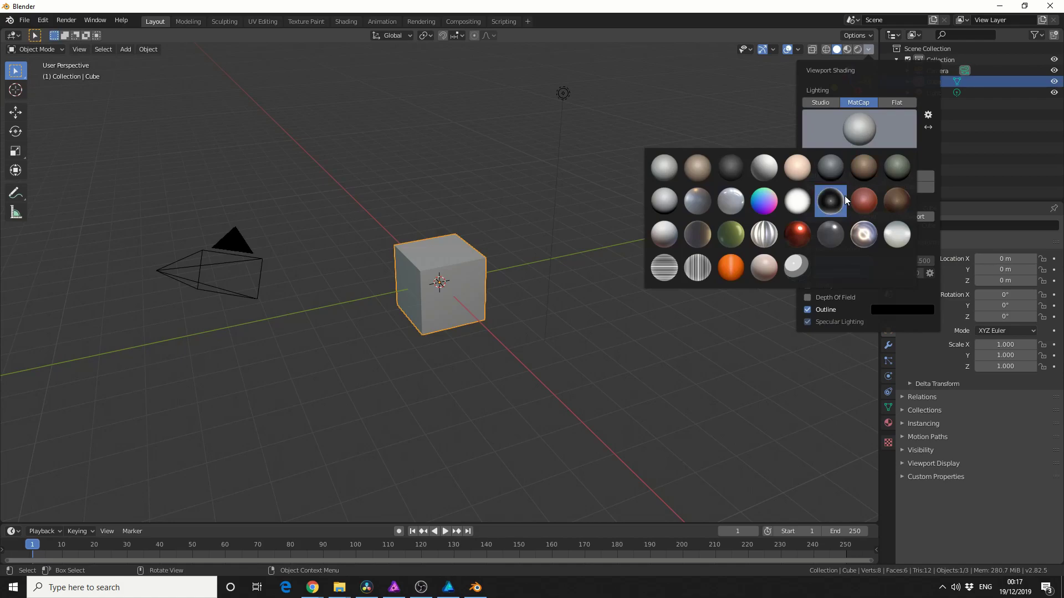
pyautogui.click(710, 237)
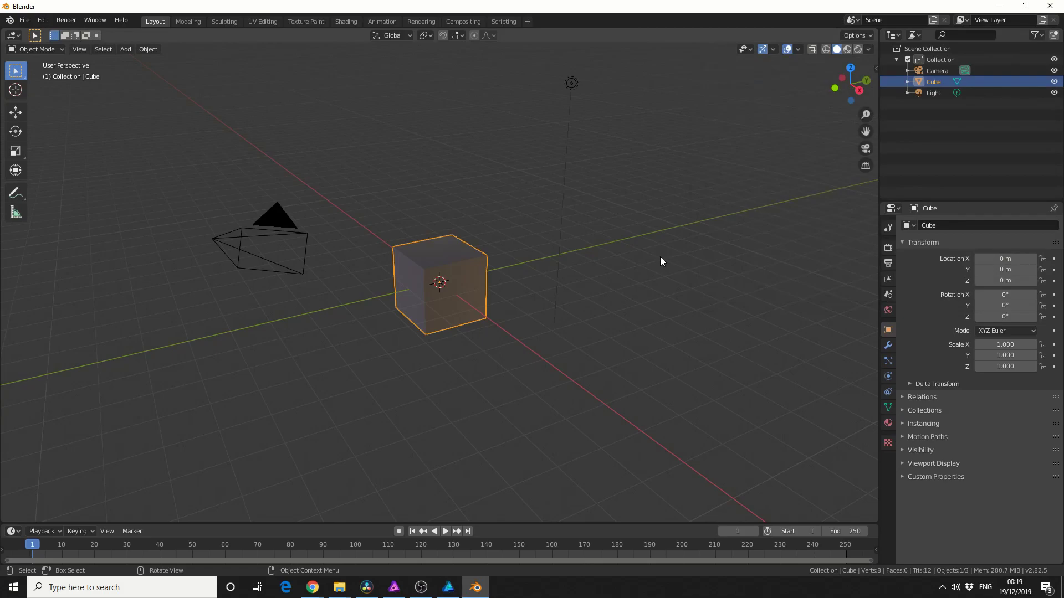
# Install Clay2.exr from the Desktop as a MatCap under Preferences > Lights, then close Preferences
pyautogui.click(868, 49)
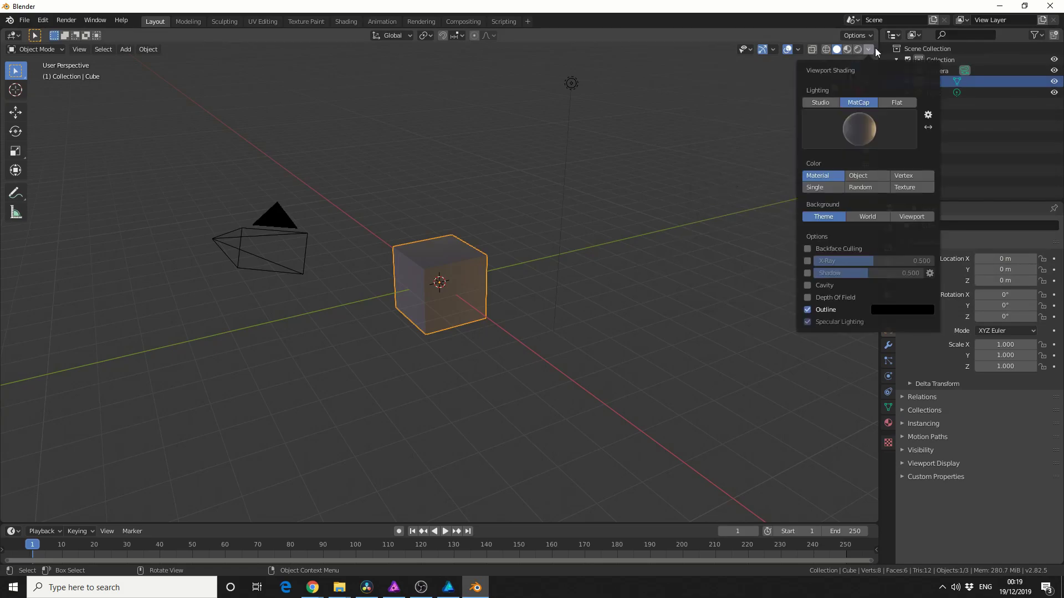
pyautogui.click(928, 116)
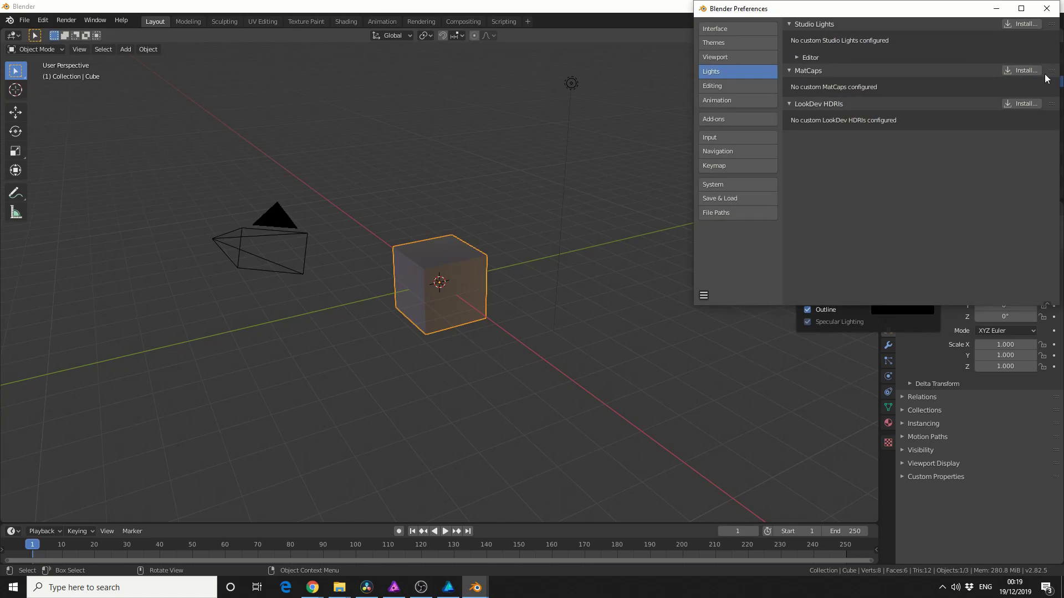
pyautogui.click(1024, 71)
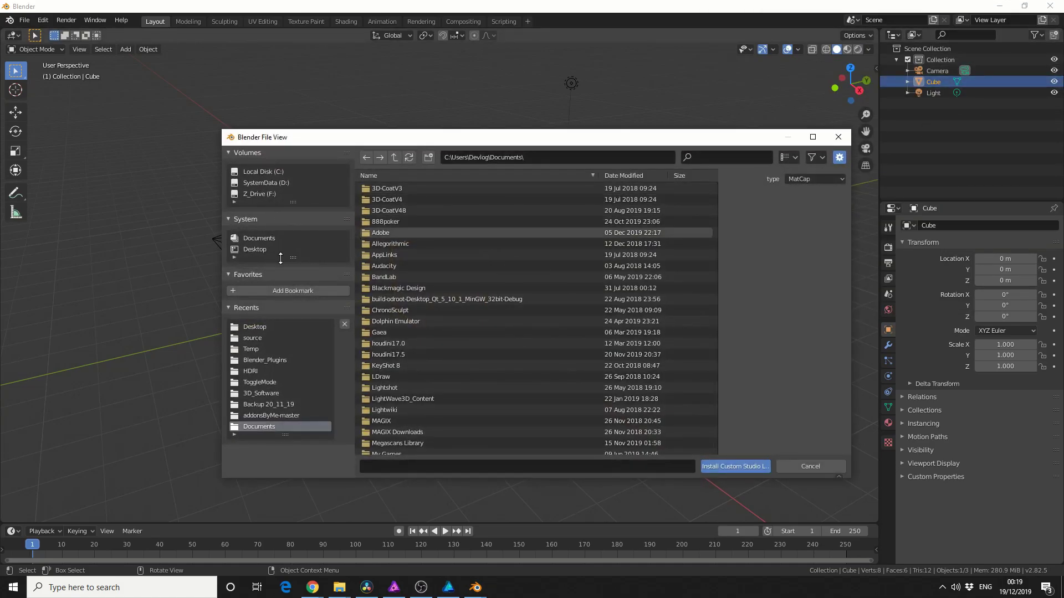
pyautogui.click(256, 250)
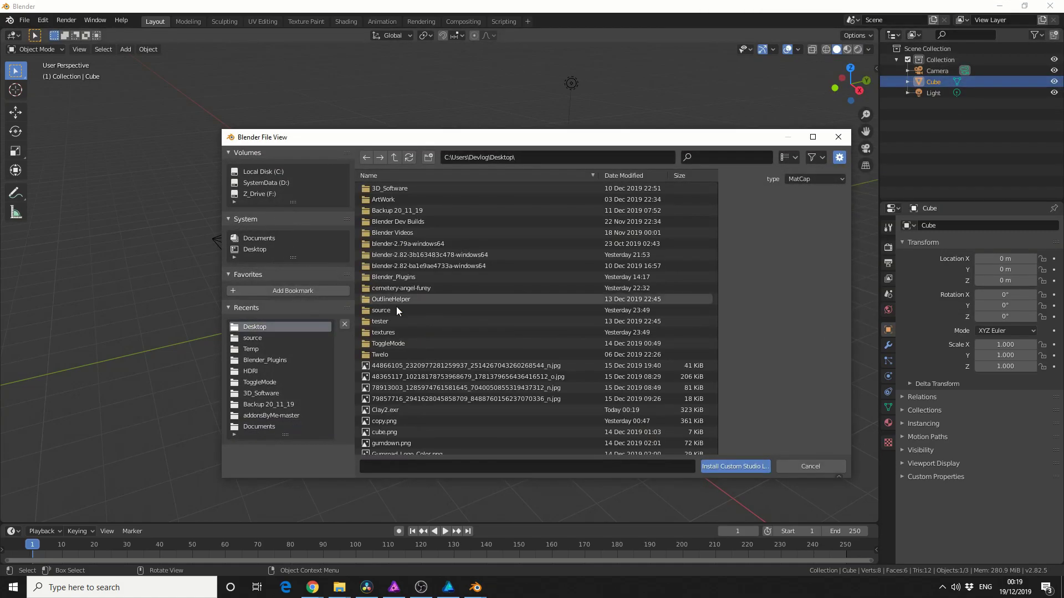
pyautogui.doubleClick(414, 411)
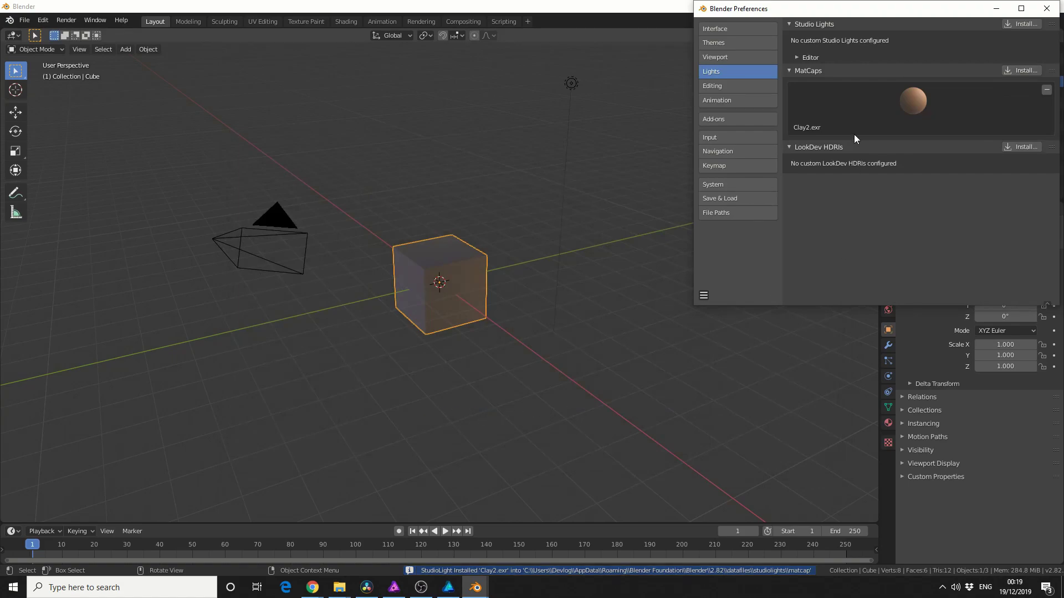
pyautogui.click(1046, 9)
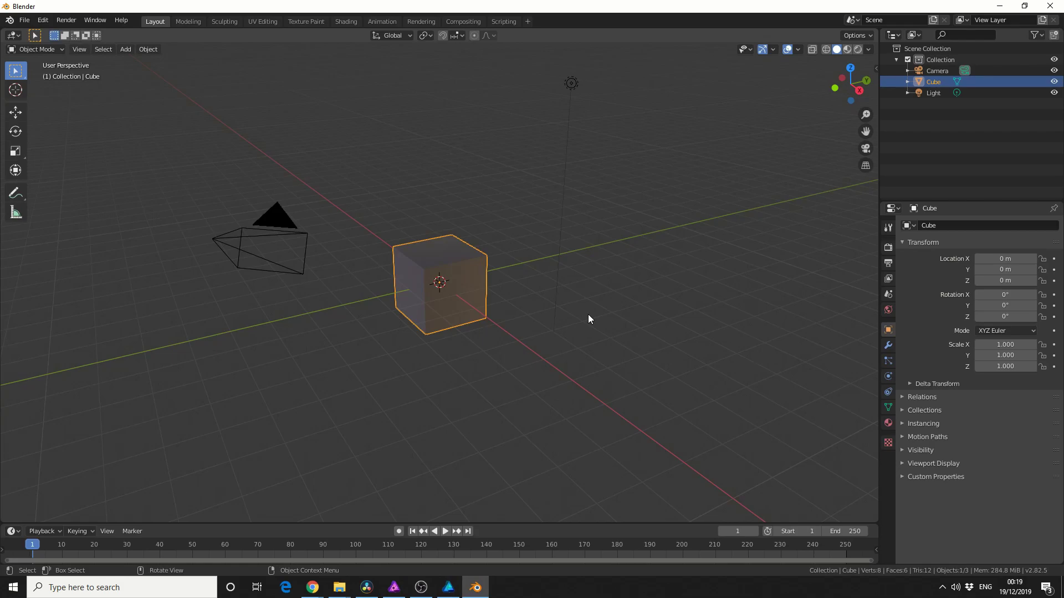
# In Chrome, view the 'Create and use your own Matcaps' video, then Gumroad's matcap results
pyautogui.hotkey('alt', 'Tab')
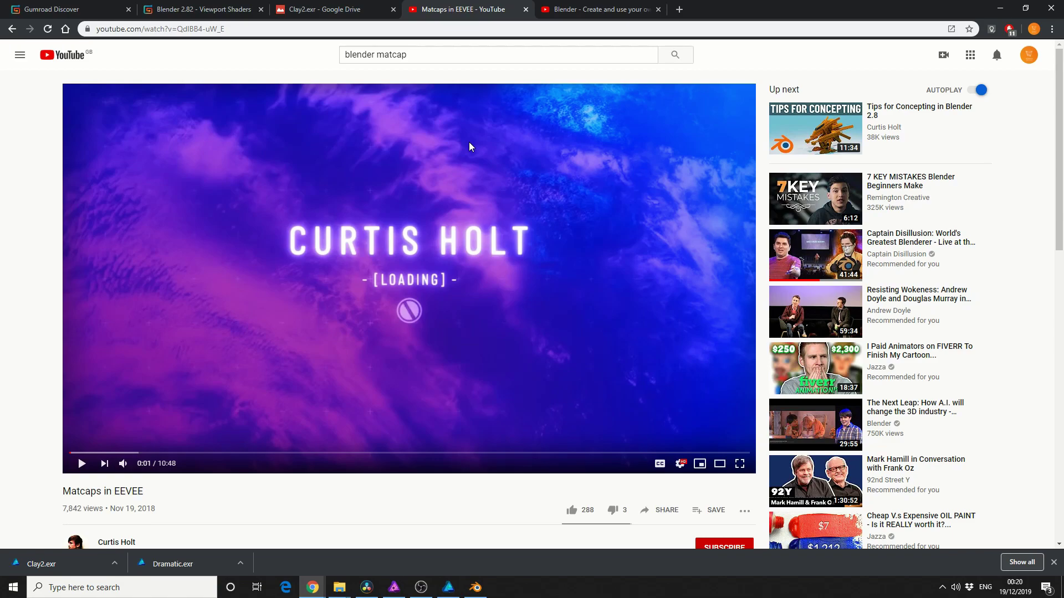
pyautogui.click(577, 9)
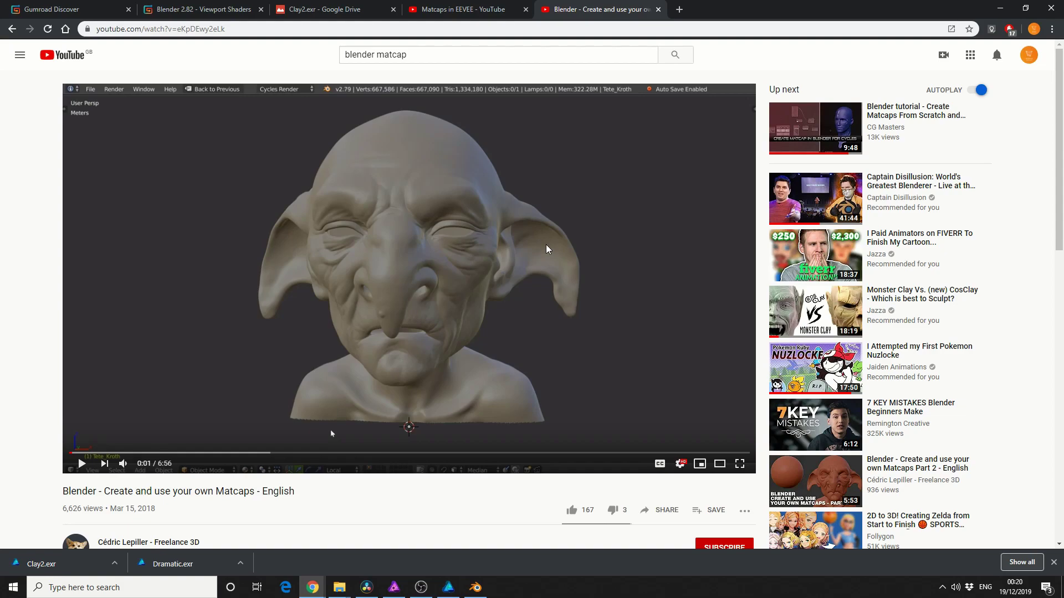
pyautogui.click(50, 9)
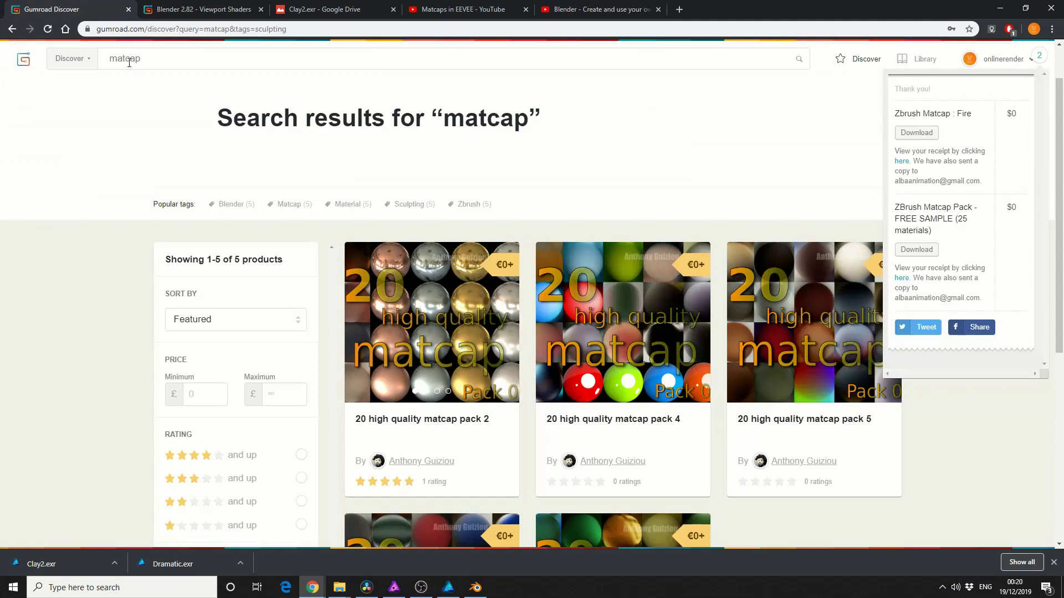